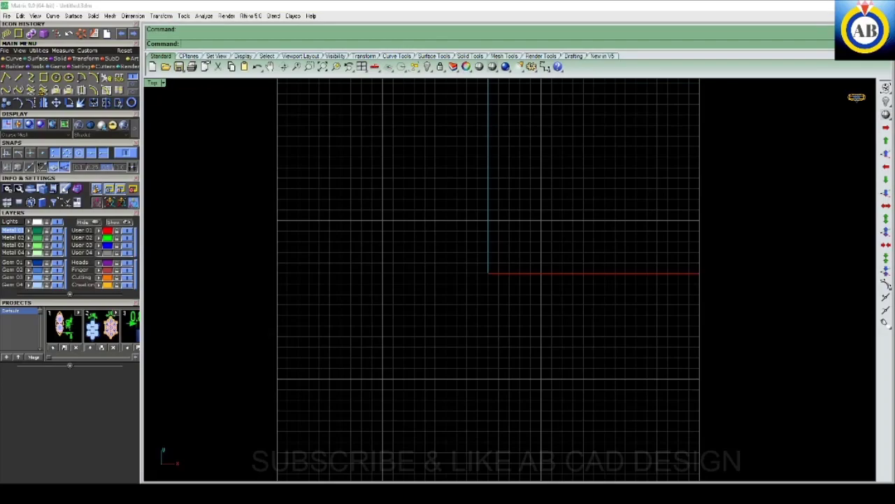
# Zoom and pan the Top view to frame the origin area.
pyautogui.scroll(2, 510, 280)
pyautogui.scroll(2, 509, 280)
pyautogui.scroll(2, 509, 279)
pyautogui.scroll(-1, 476, 314)
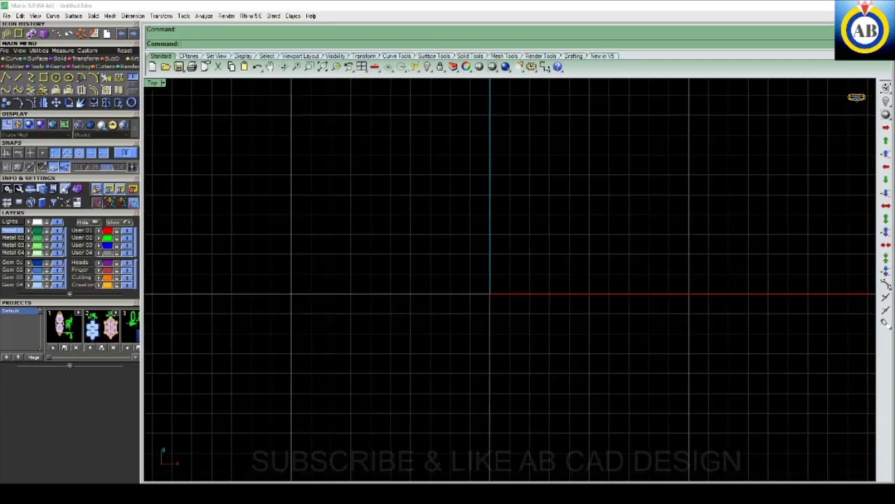
pyautogui.scroll(-1, 476, 315)
pyautogui.scroll(-1, 476, 315)
pyautogui.scroll(-1, 476, 315)
pyautogui.scroll(-2, 482, 322)
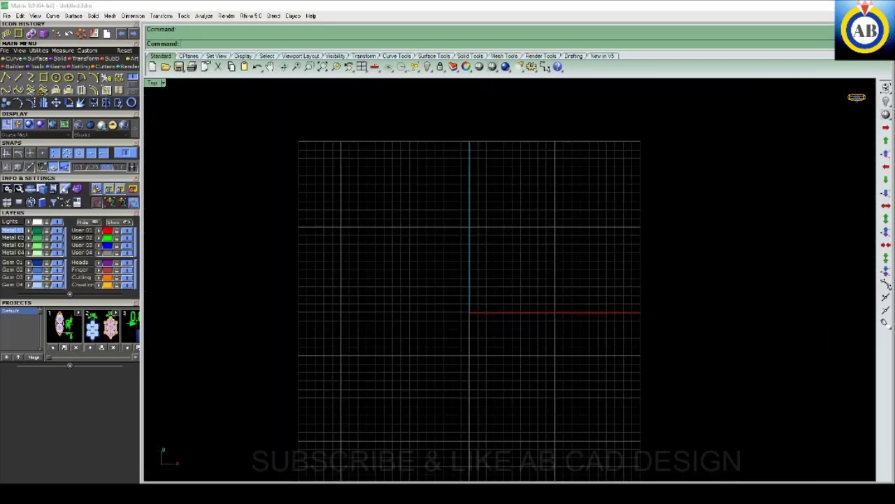
pyautogui.scroll(3, 483, 322)
pyautogui.scroll(-2, 482, 321)
pyautogui.scroll(-2, 483, 322)
pyautogui.press('Right')
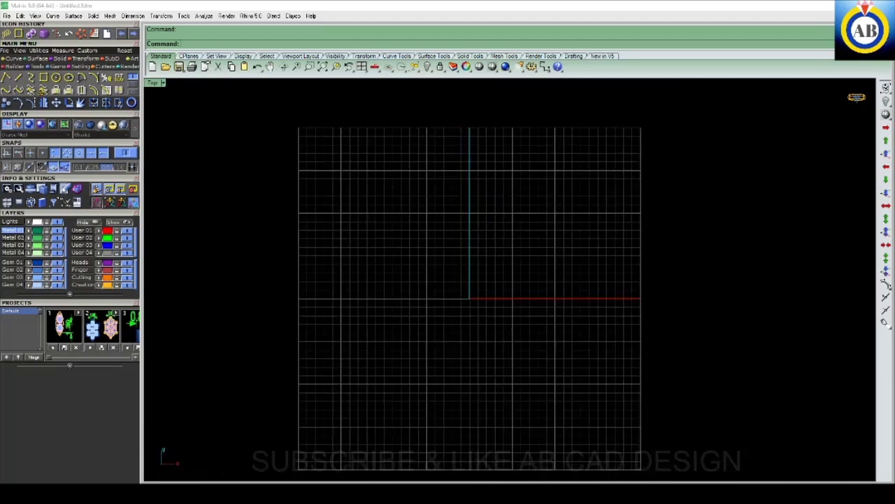
pyautogui.press('Right')
pyautogui.press('Right')
pyautogui.press('Right')
pyautogui.press('Down')
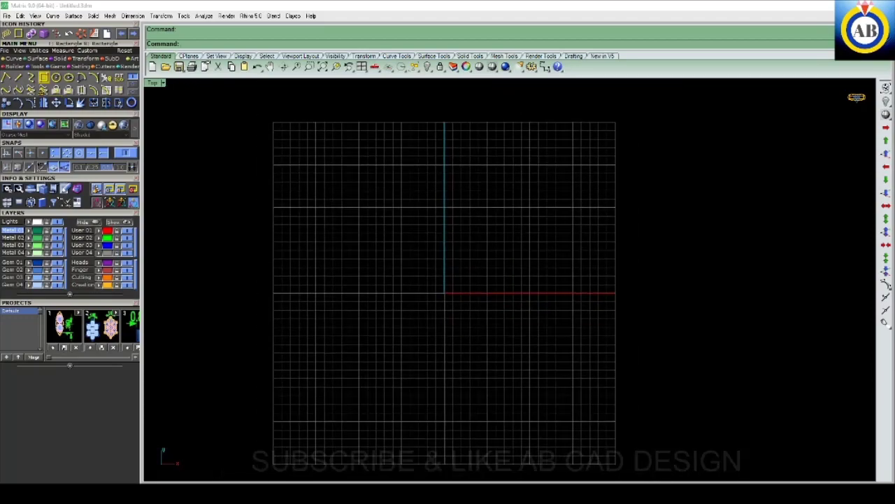
# Draw a 20 x 20 square with its first corner at 0, then hide the grid (F7).
pyautogui.click(43, 77)
pyautogui.scroll(2, 422, 304)
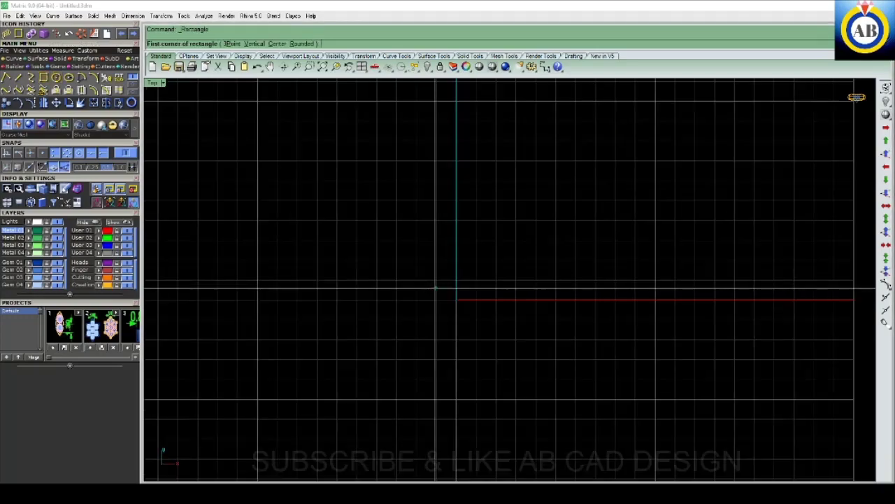
pyautogui.scroll(-2, 483, 295)
pyautogui.scroll(3, 483, 296)
pyautogui.scroll(-2, 465, 308)
pyautogui.scroll(-1, 476, 300)
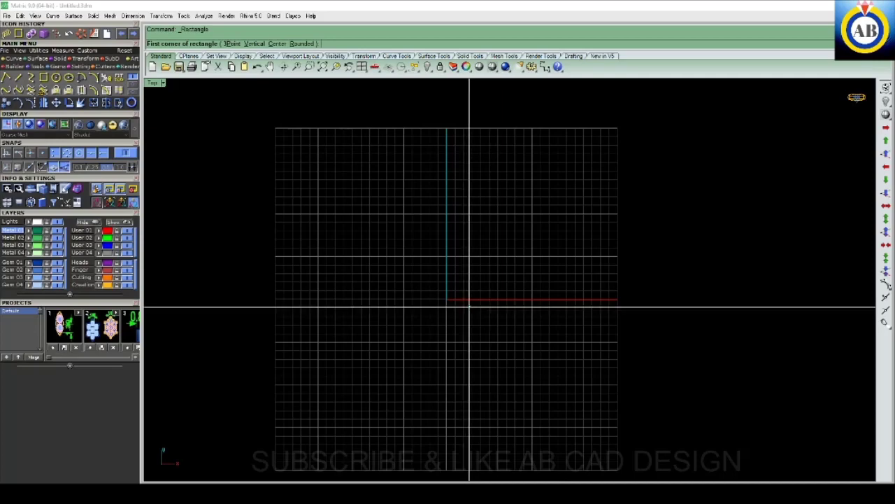
pyautogui.write('0')
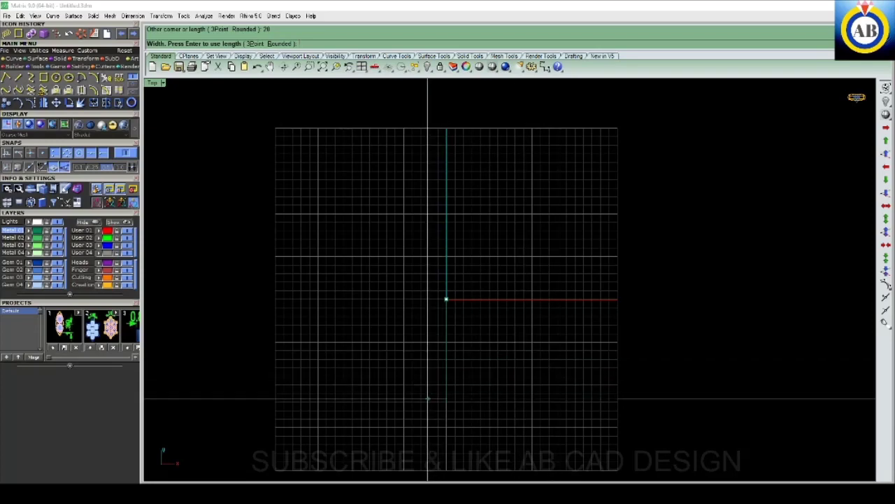
pyautogui.write('20')
pyautogui.press('Return')
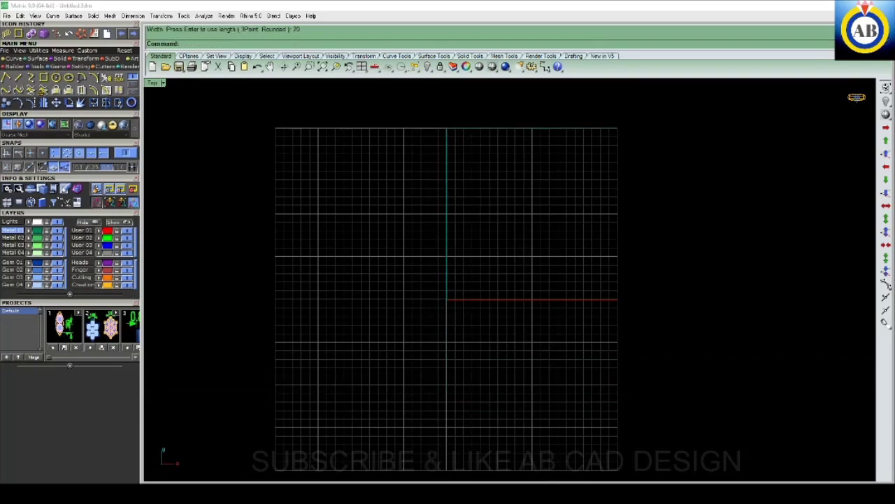
pyautogui.press('F7')
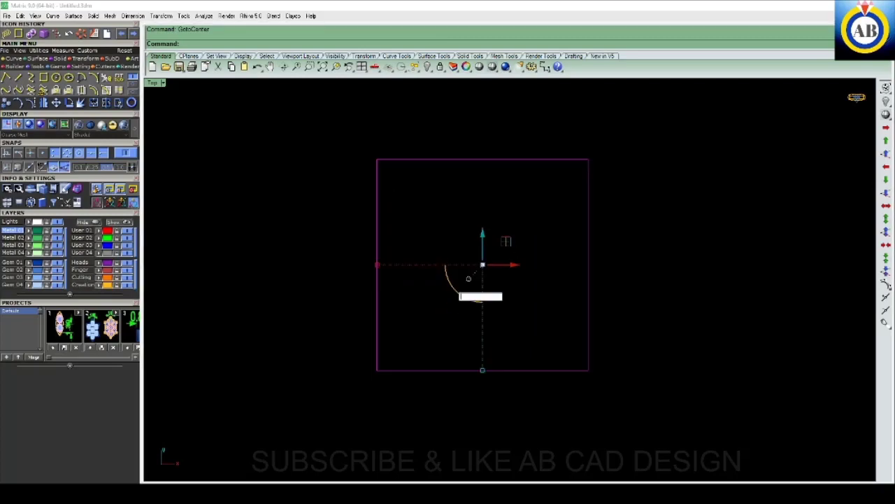
pyautogui.write('45')
# Rotate the square 45° into a diamond.
pyautogui.press('Return')
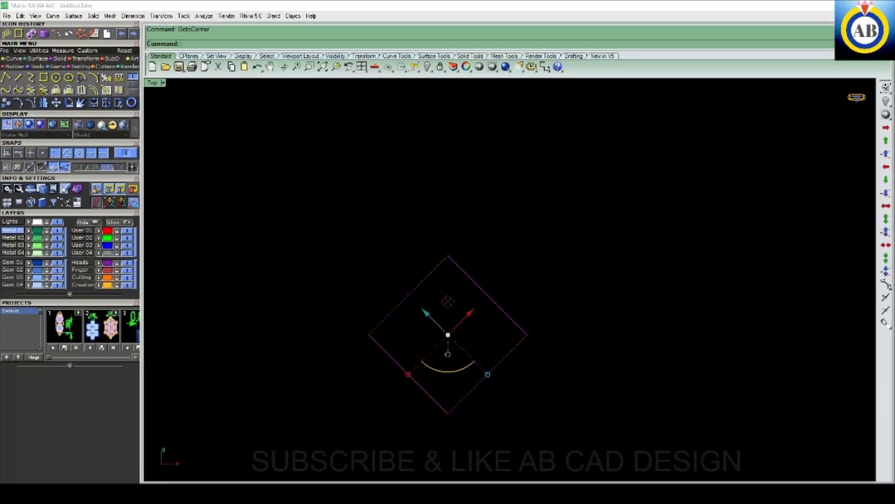
pyautogui.moveTo(607, 335); pyautogui.dragTo(496, 376)
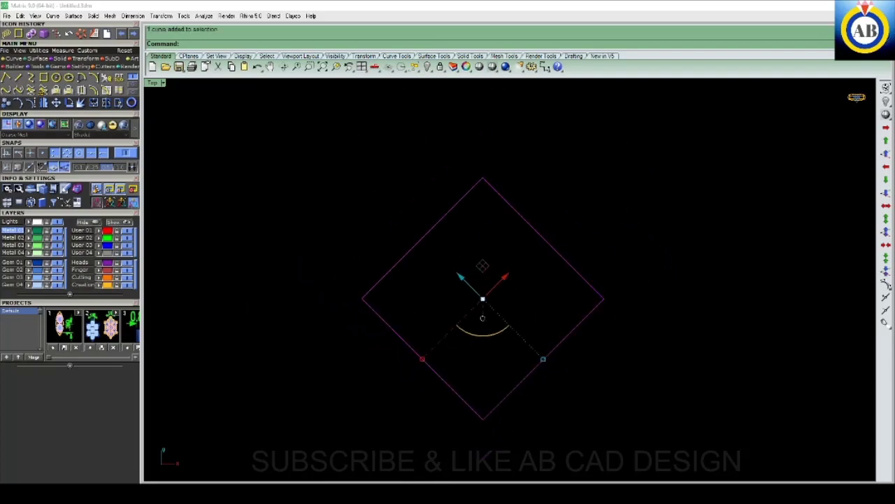
pyautogui.scroll(-2, 461, 461)
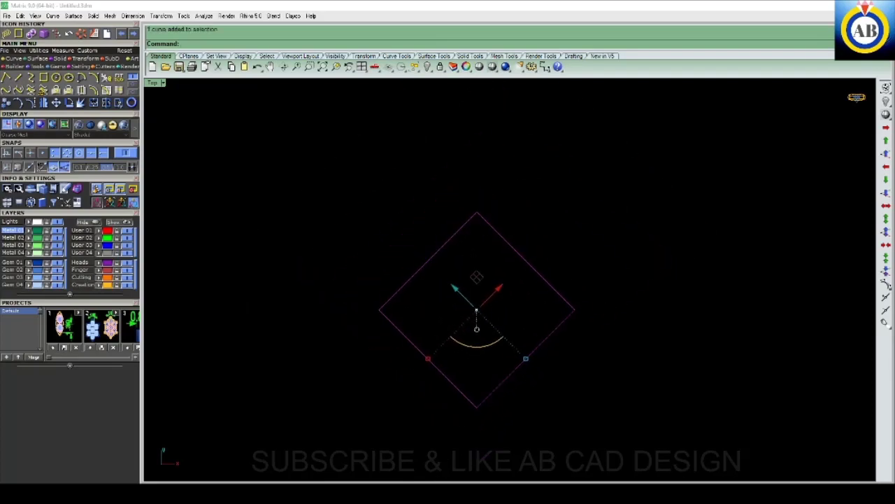
pyautogui.scroll(2, 475, 332)
pyautogui.press('Escape')
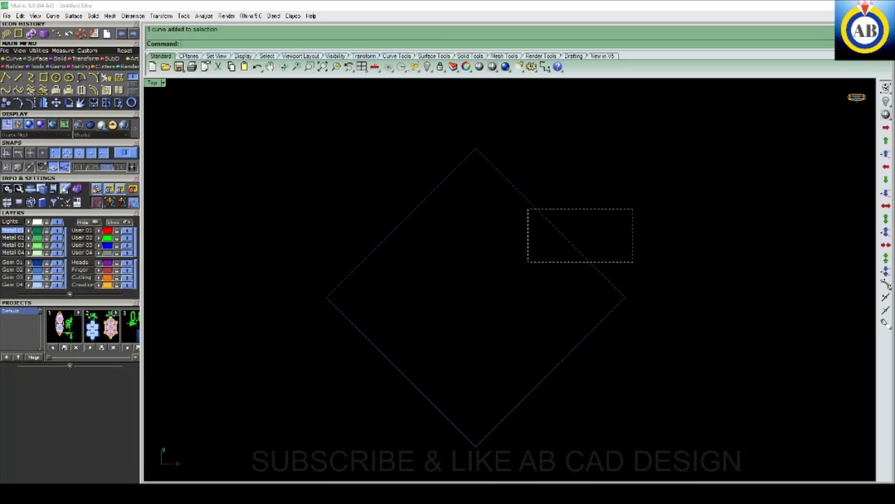
# Reset the diamond's gumball to world axes and maximize the Perspective viewport.
pyautogui.moveTo(476, 294); pyautogui.dragTo(474, 256, button='right')
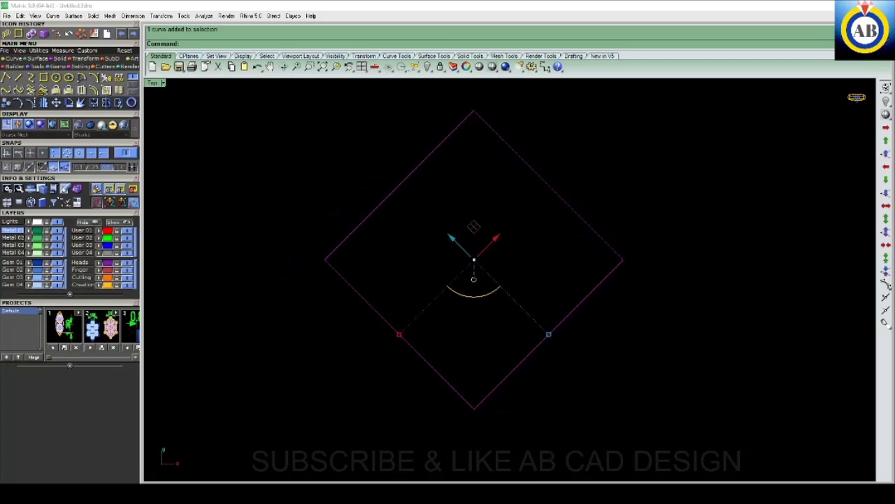
pyautogui.click(474, 279)
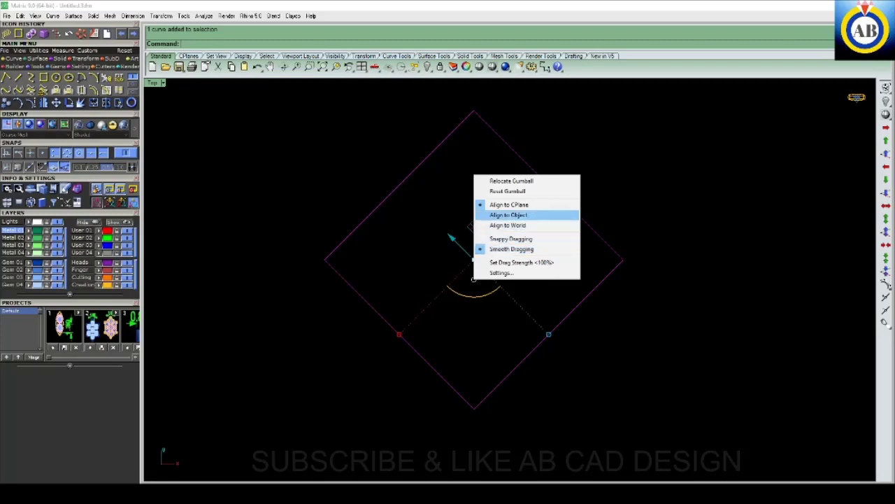
pyautogui.click(508, 191)
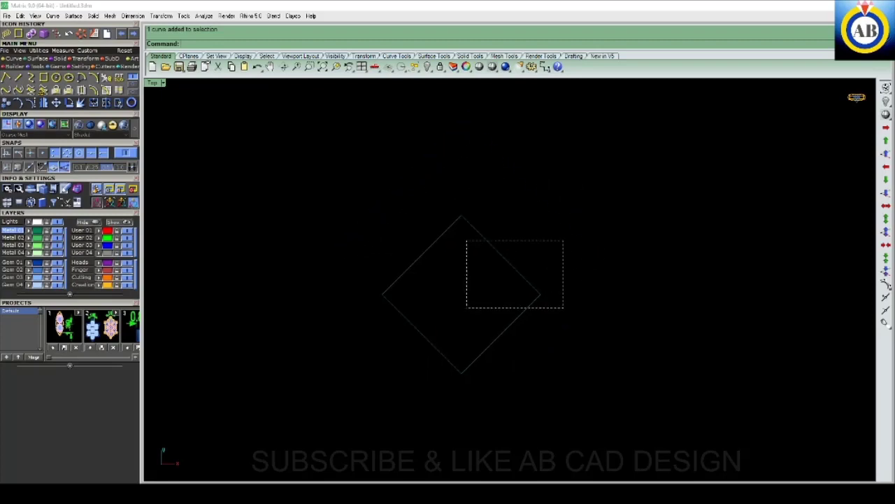
pyautogui.moveTo(564, 241); pyautogui.dragTo(466, 307)
pyautogui.scroll(4, 466, 303)
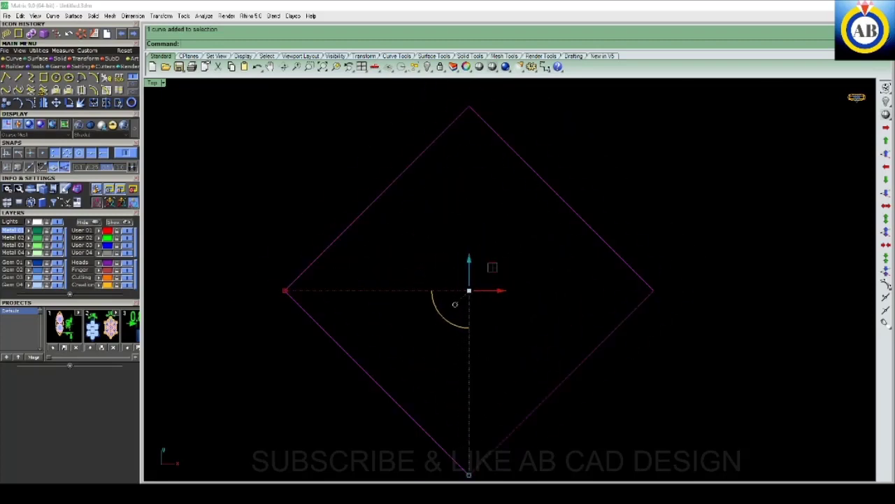
pyautogui.scroll(2, 455, 304)
pyautogui.scroll(-3, 447, 304)
pyautogui.scroll(1, 461, 304)
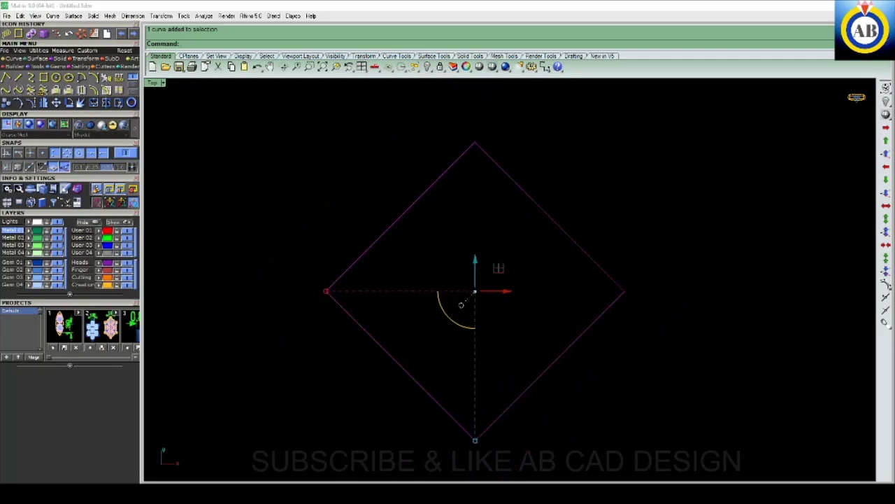
pyautogui.hotkey('ctrl', 'F4')
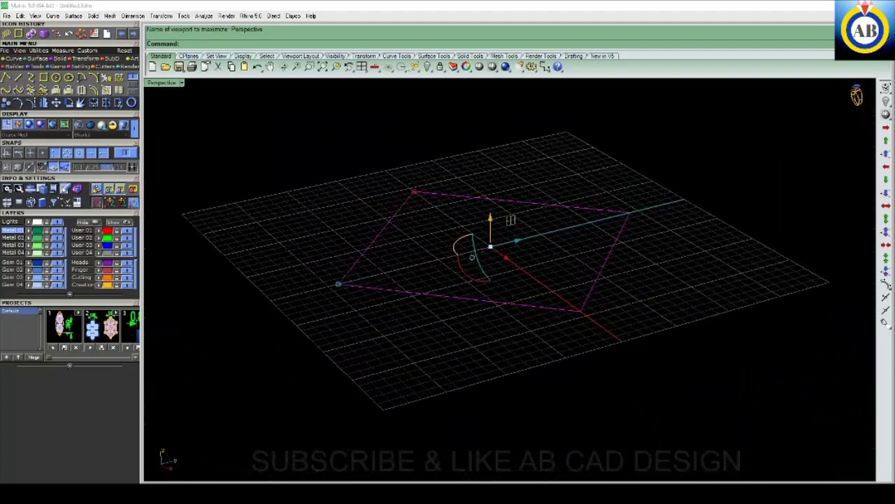
pyautogui.write('E')
# Extrude the diamond by the default distance into a thin slab and select it.
pyautogui.press('Return')
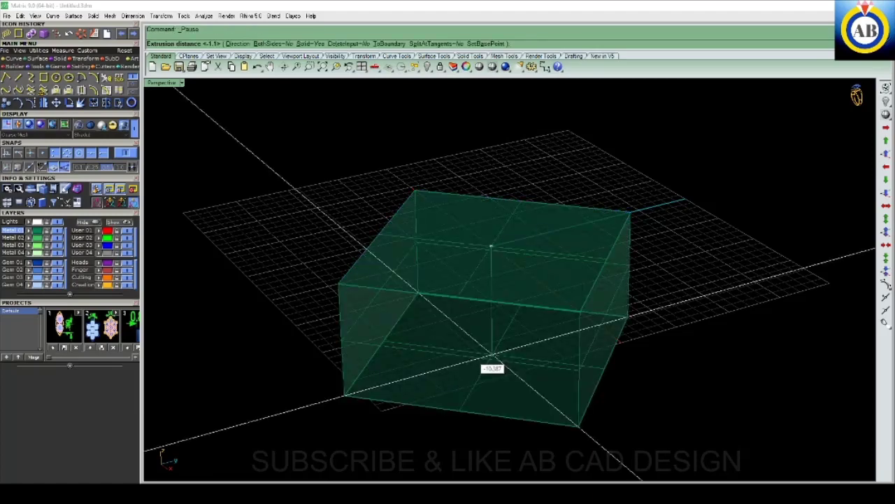
pyautogui.press('Return')
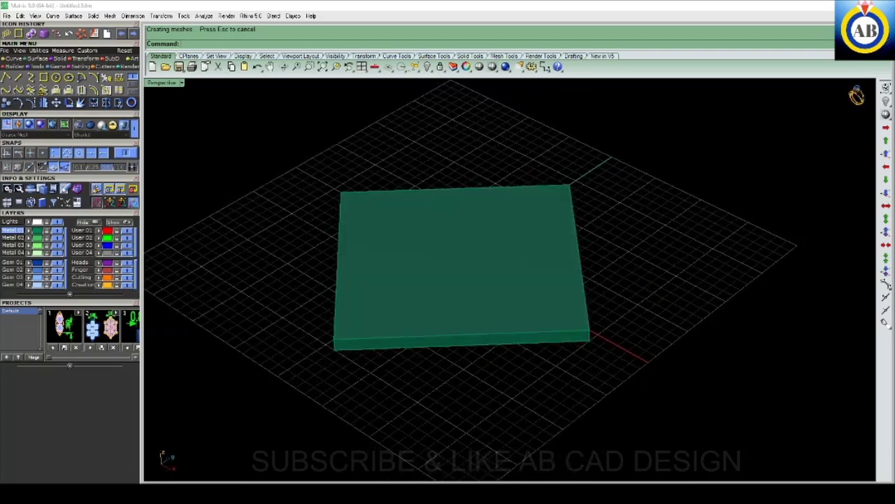
pyautogui.hotkey('ctrl', 'a')
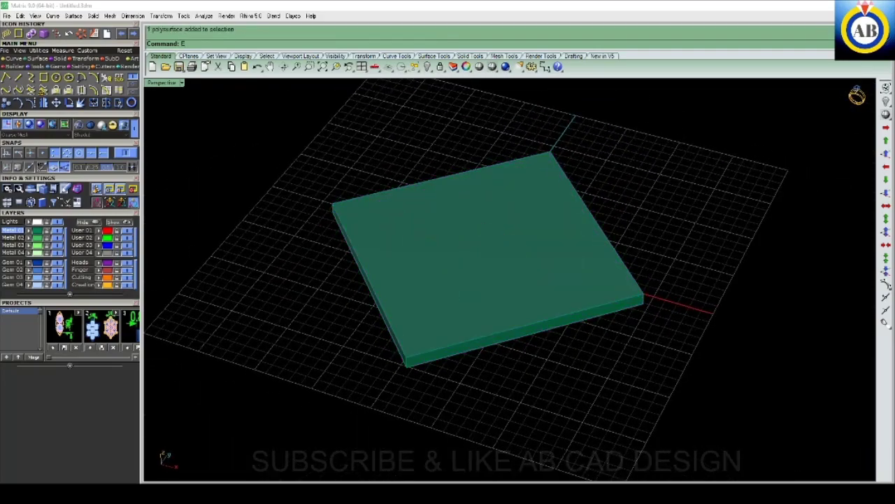
# Extract the slab's top face with ExtractSrf and launch gxTextureBuilder on it.
pyautogui.write('xtractsrf')
pyautogui.press('Return')
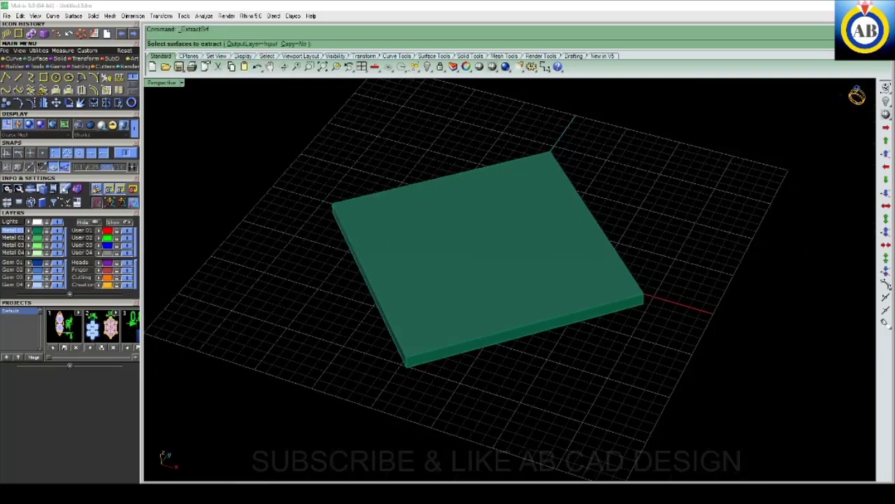
pyautogui.click(462, 261)
pyautogui.press('Return')
pyautogui.write('T')
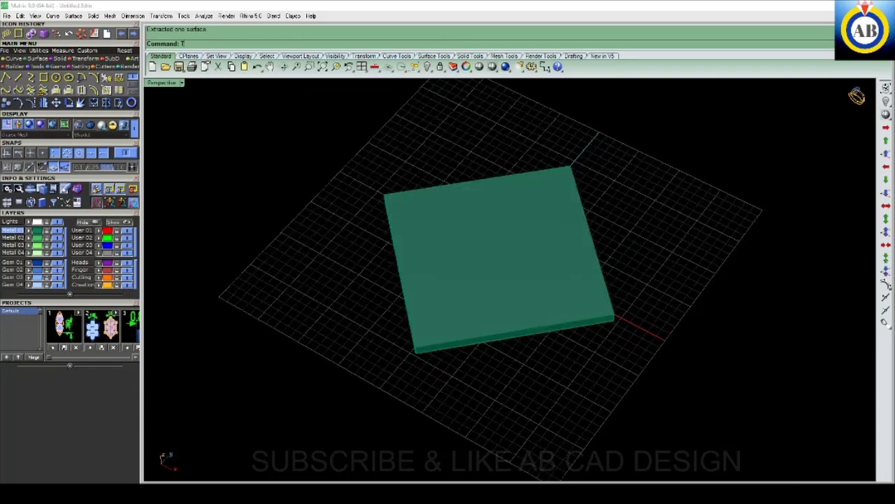
pyautogui.press('Return')
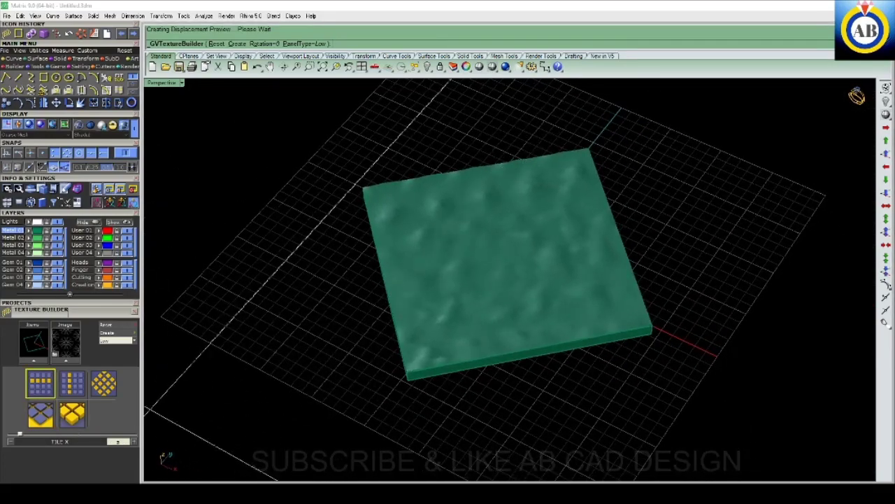
# Set the tile count to 1 and raise the panel type through Medium to High.
pyautogui.click(72, 384)
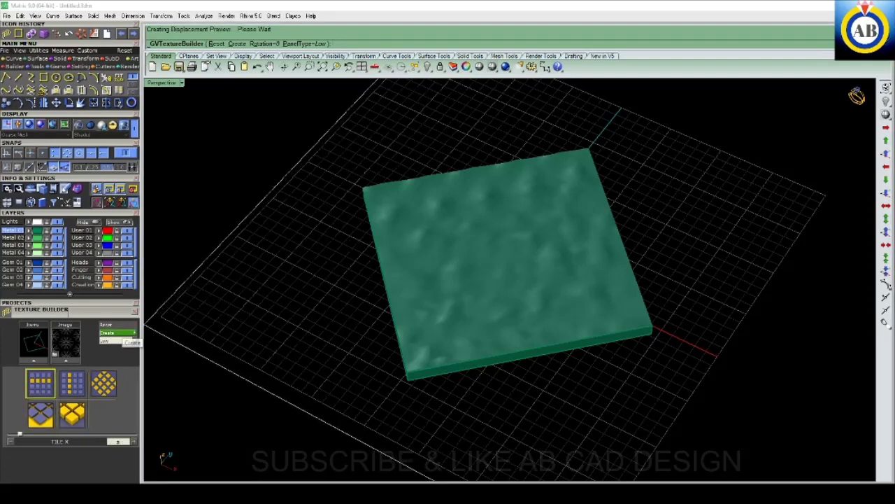
pyautogui.write('1')
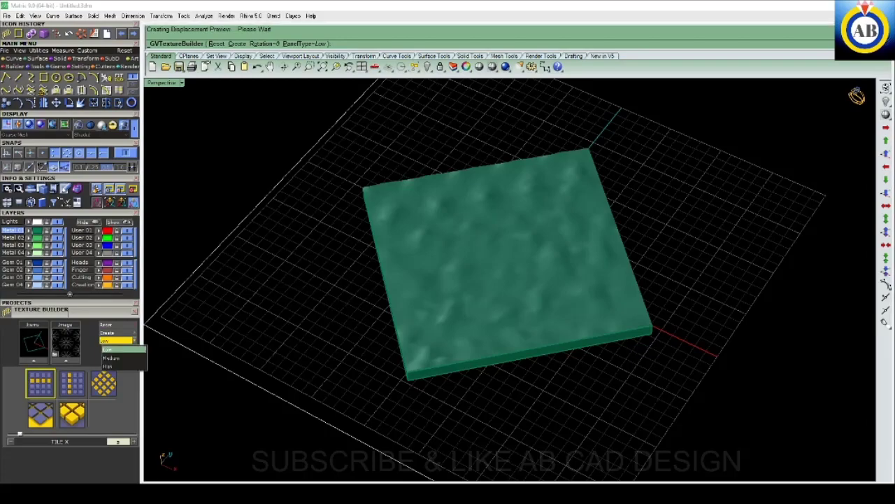
pyautogui.click(111, 358)
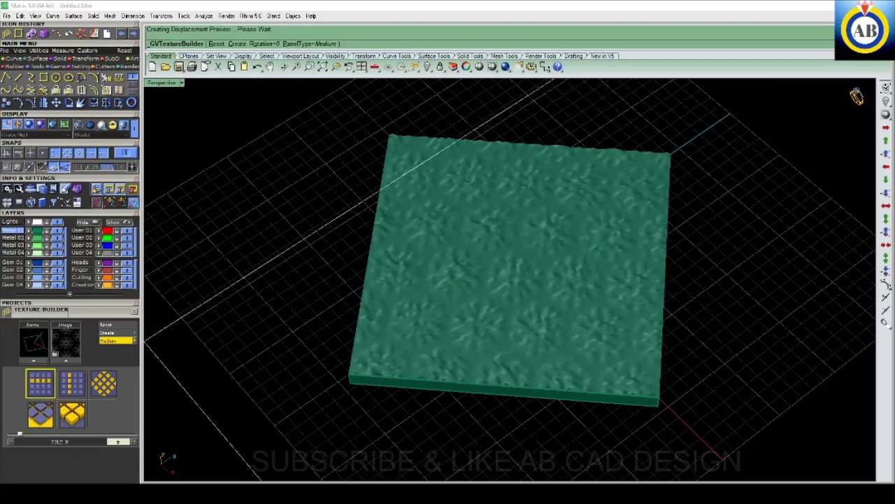
pyautogui.click(109, 365)
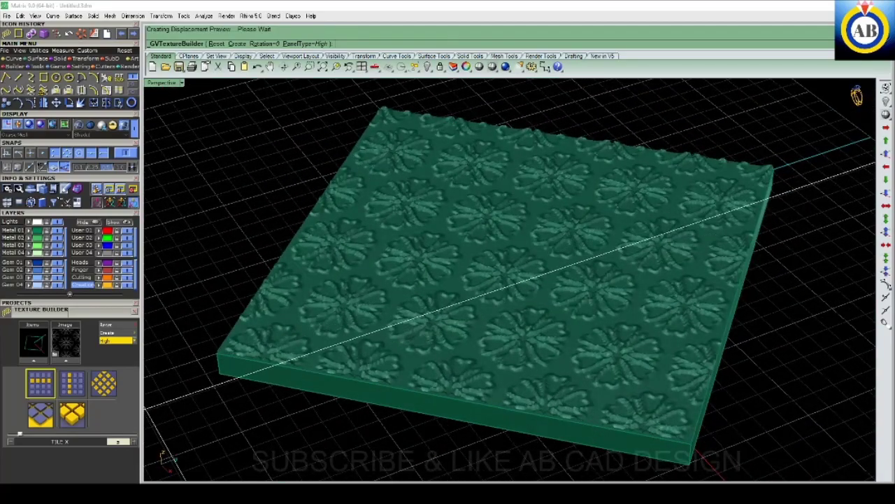
# Show the White Height setting for the floral emboss, currently 0.2 mm.
pyautogui.click(72, 414)
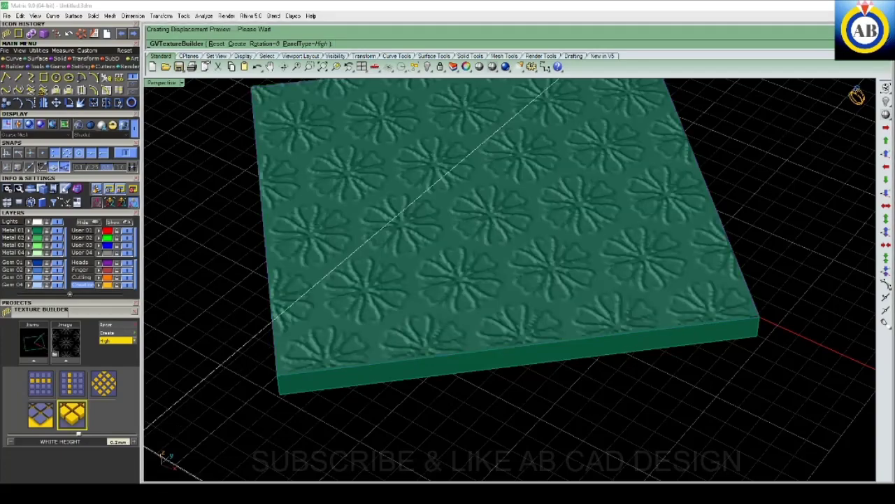
# Use a 0.5 mm white height and orbit and zoom around the embossed slab.
pyautogui.scroll(3, 377, 405)
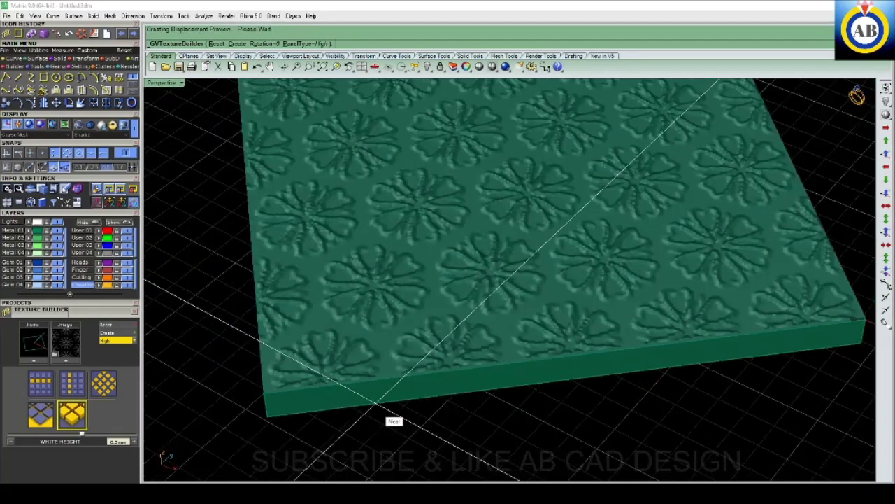
pyautogui.moveTo(378, 405)
pyautogui.mouseDown(button='right')
pyautogui.moveTo(373, 361)
pyautogui.moveTo(349, 421)
pyautogui.moveTo(287, 407)
pyautogui.mouseUp(button='right')
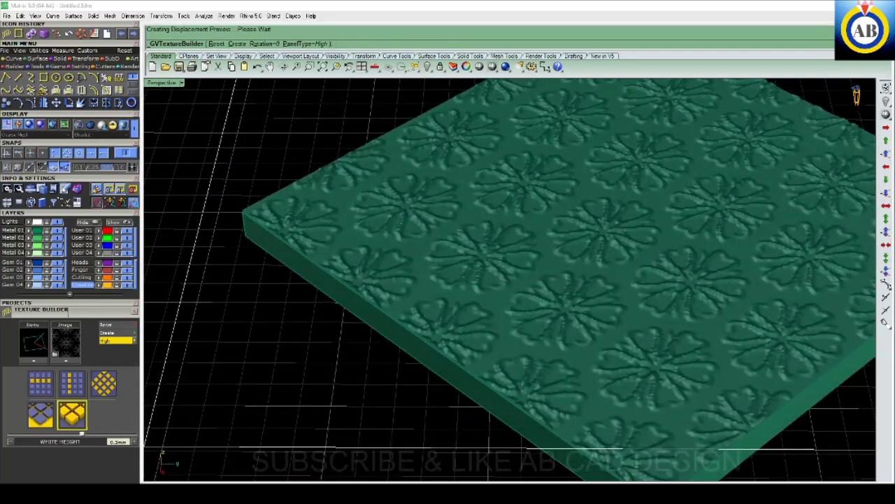
pyautogui.moveTo(286, 407)
pyautogui.mouseDown(button='right')
pyautogui.moveTo(322, 371)
pyautogui.moveTo(315, 375)
pyautogui.mouseUp(button='right')
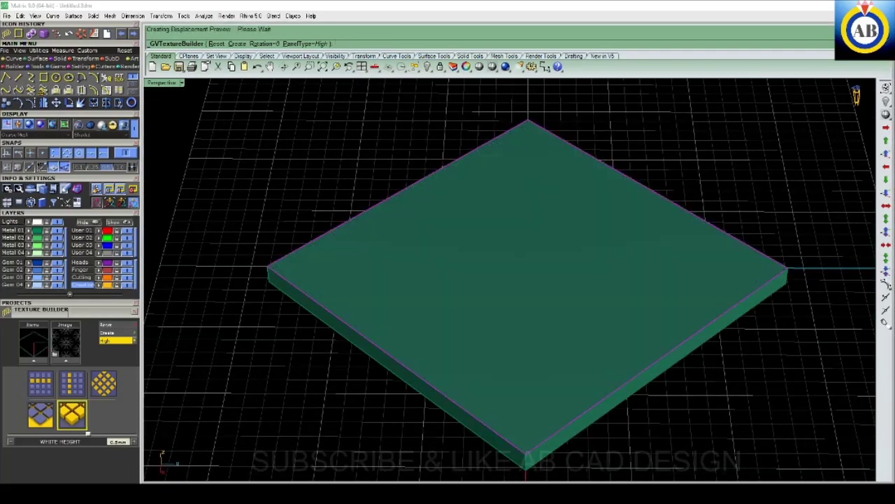
pyautogui.moveTo(403, 362)
pyautogui.mouseDown(button='right')
pyautogui.moveTo(355, 340)
pyautogui.moveTo(357, 329)
pyautogui.moveTo(420, 279)
pyautogui.mouseUp(button='right')
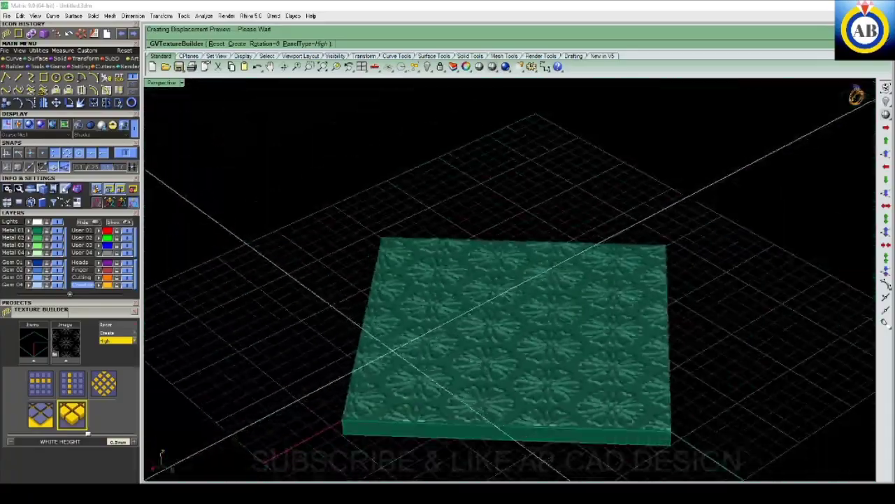
pyautogui.moveTo(857, 96); pyautogui.dragTo(857, 96, button='right')
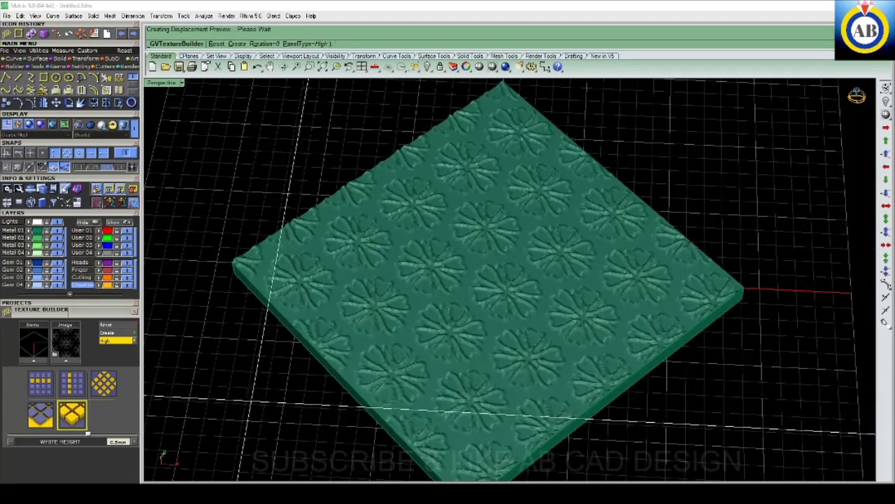
pyautogui.scroll(-2, 509, 280)
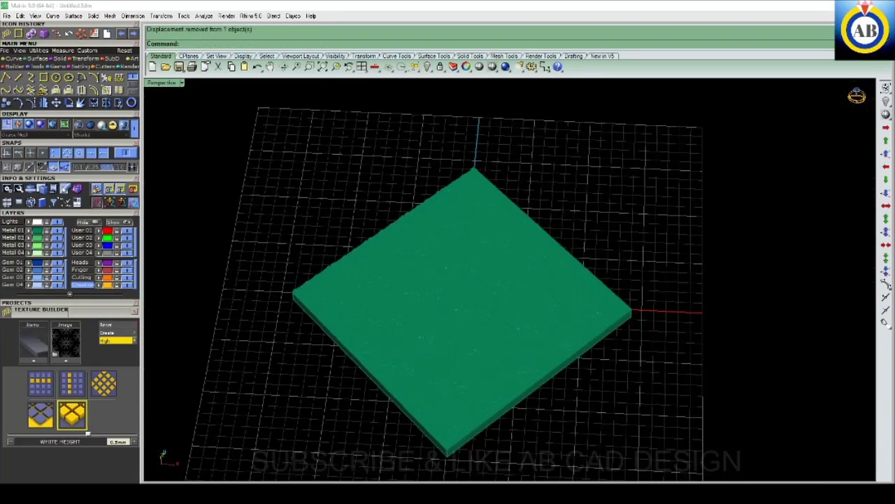
# Select the textured mesh and undo the render-mesh and surface extractions, leaving a flat slab.
pyautogui.hotkey('ctrl', 'a')
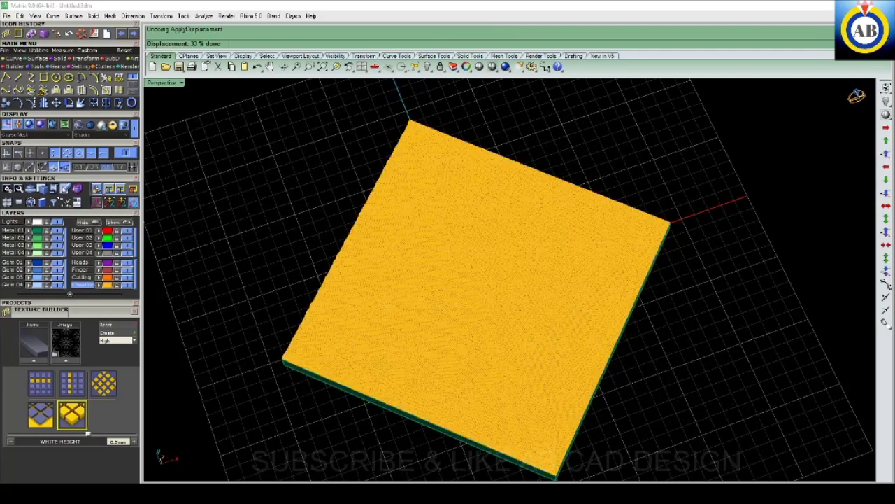
pyautogui.hotkey('ctrl', 'z')
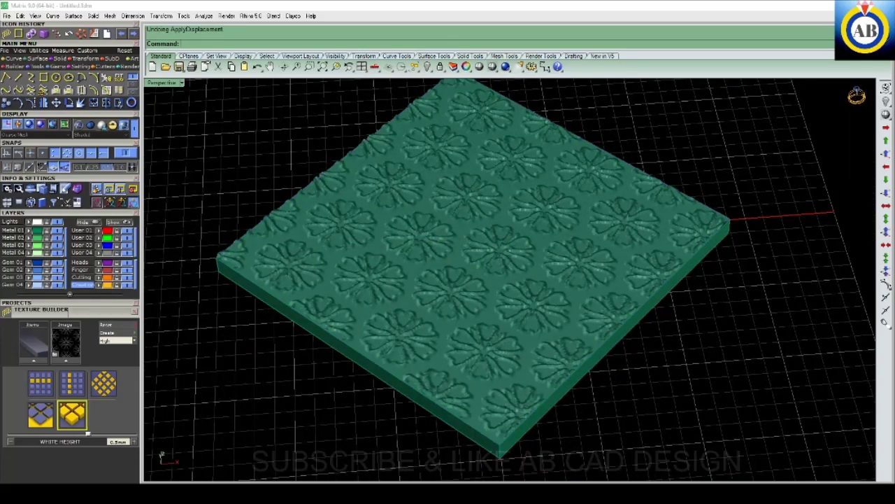
pyautogui.hotkey('ctrl', 'z')
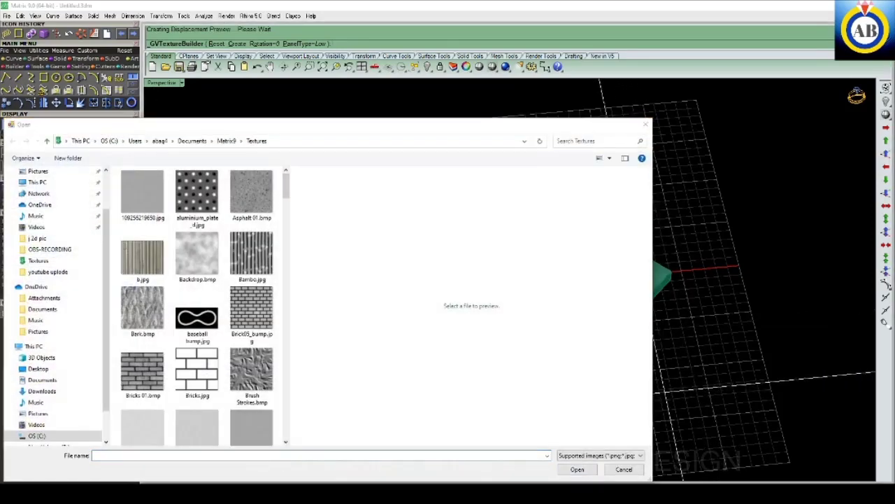
# Open Brick05_bump.jpg from the Textures folder as the displacement image.
pyautogui.scroll(-2, 203, 308)
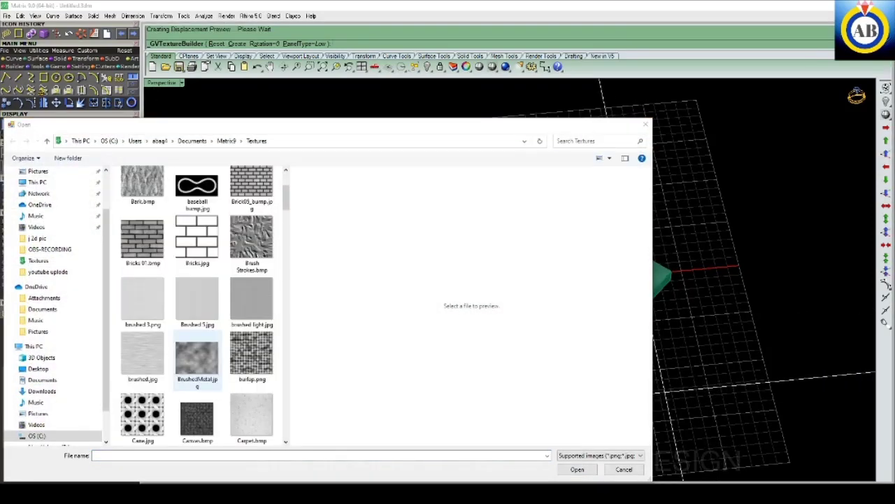
pyautogui.scroll(-5, 198, 301)
pyautogui.scroll(-5, 198, 301)
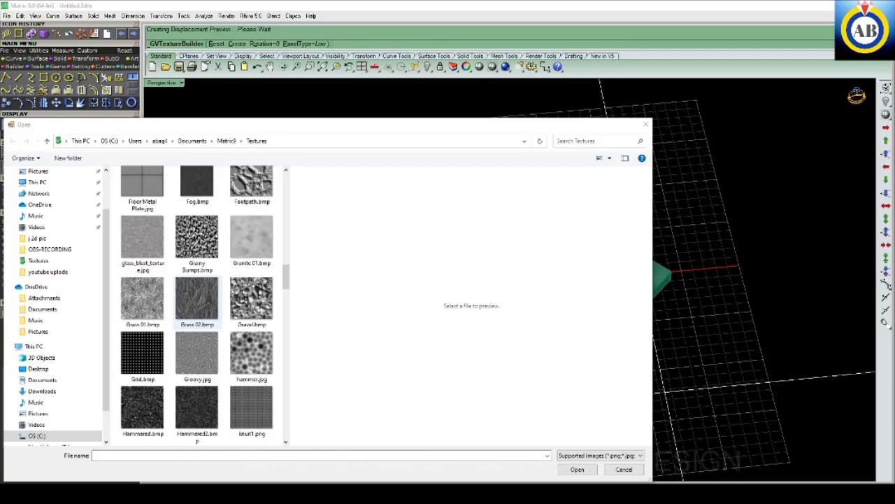
pyautogui.scroll(-5, 198, 301)
pyautogui.scroll(-5, 197, 301)
pyautogui.scroll(-5, 197, 304)
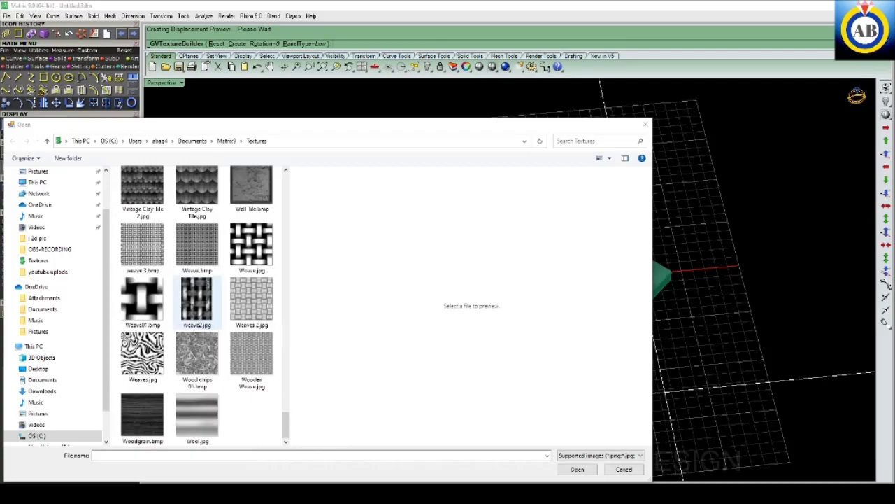
pyautogui.scroll(5, 197, 308)
pyautogui.scroll(5, 198, 308)
pyautogui.scroll(5, 197, 308)
pyautogui.scroll(5, 198, 307)
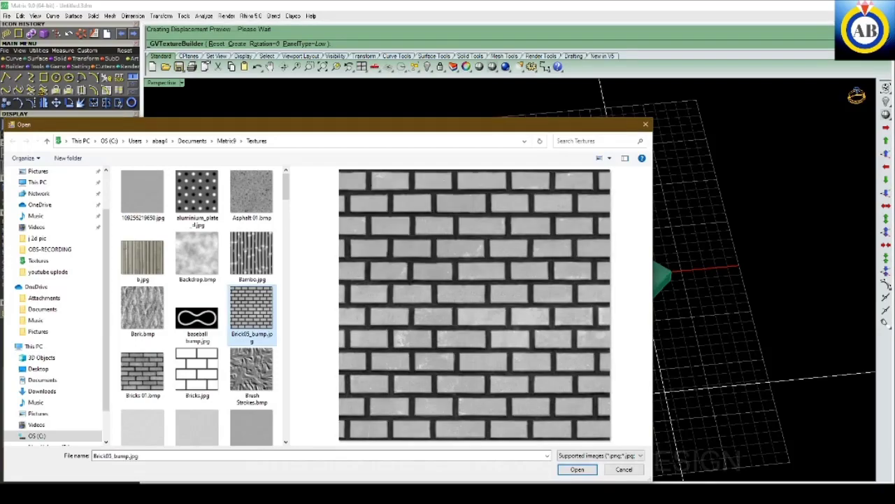
pyautogui.press('Return')
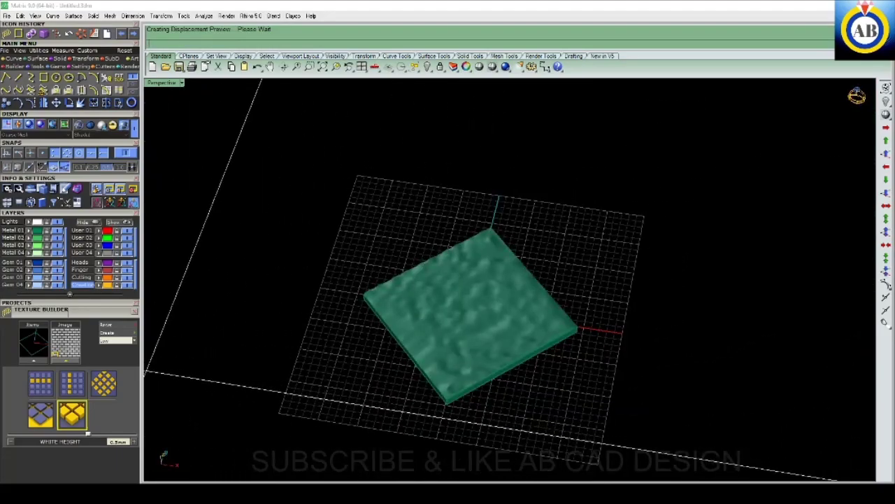
# Raise the brick texture's panel type from Medium to High.
pyautogui.click(111, 358)
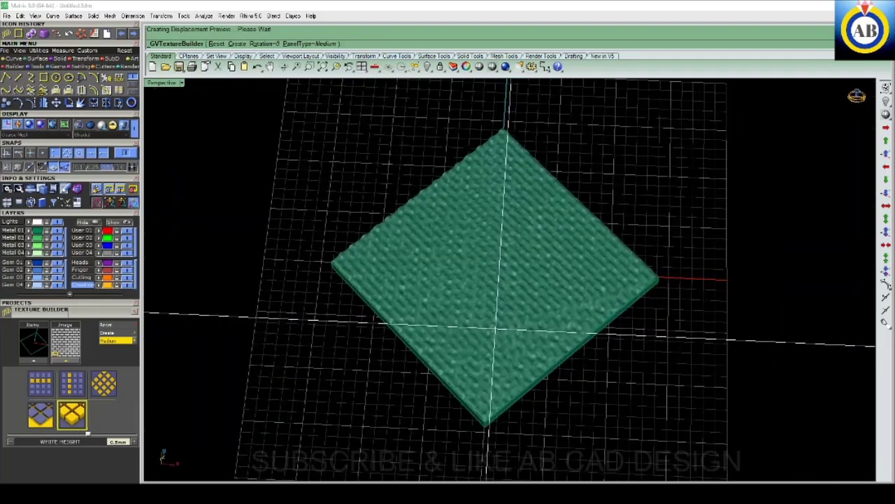
pyautogui.click(118, 340)
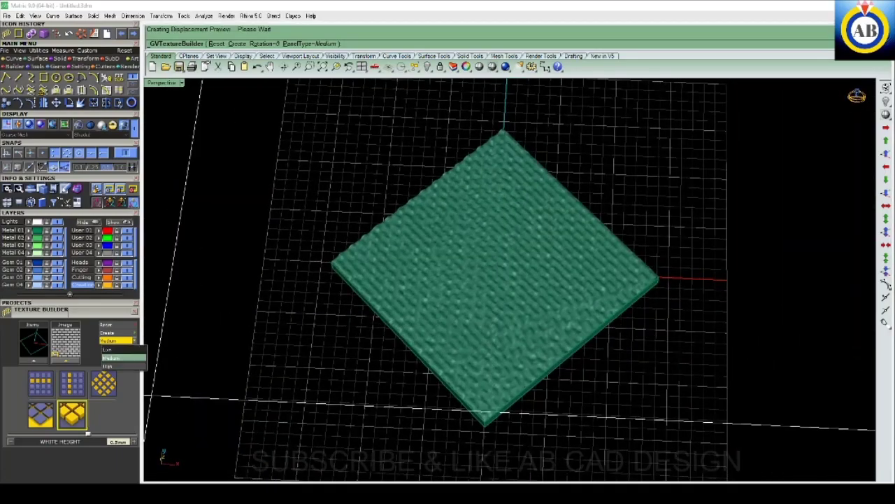
pyautogui.click(108, 365)
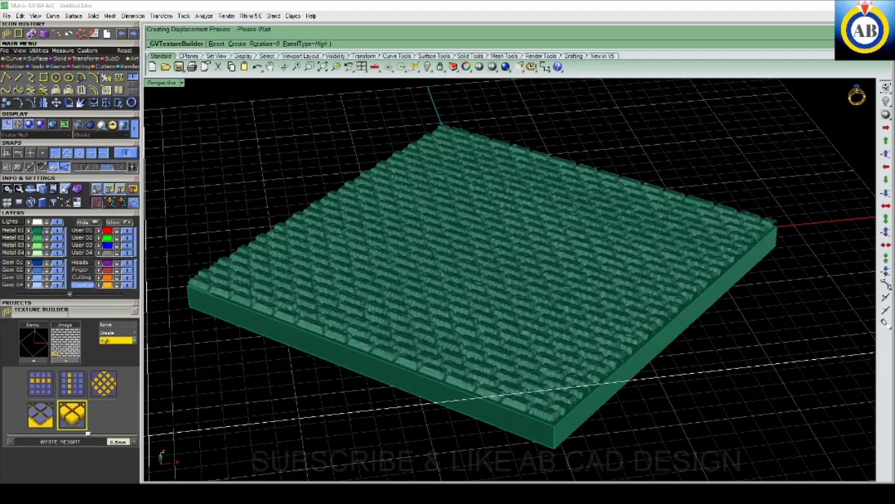
# Lower the White Height of the brick relief, then move on to horizontal tiling.
pyautogui.press('Left')
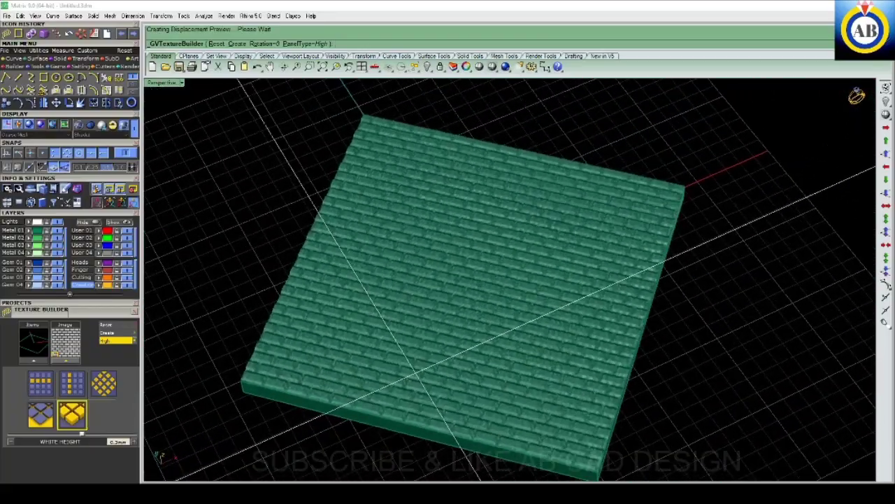
pyautogui.click(72, 382)
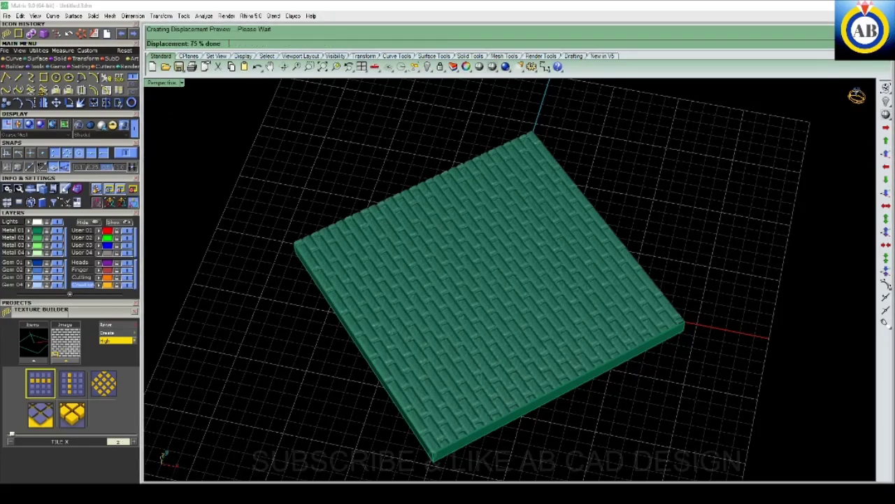
# Set the brick texture's Tile Y to 2 so fewer, larger bricks show.
pyautogui.click(72, 383)
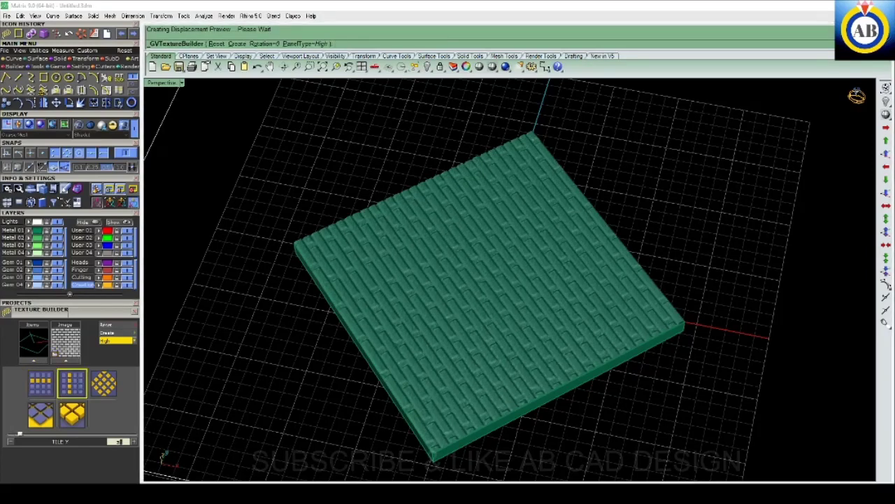
pyautogui.moveTo(19, 434); pyautogui.dragTo(10, 435)
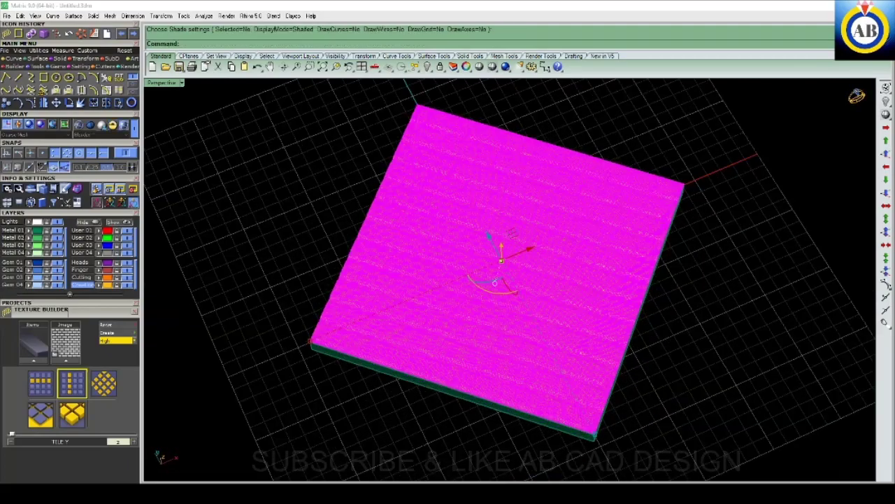
# Delete the brick-textured slab and select Pinwheel.bmp from the Textures folder.
pyautogui.press('Delete')
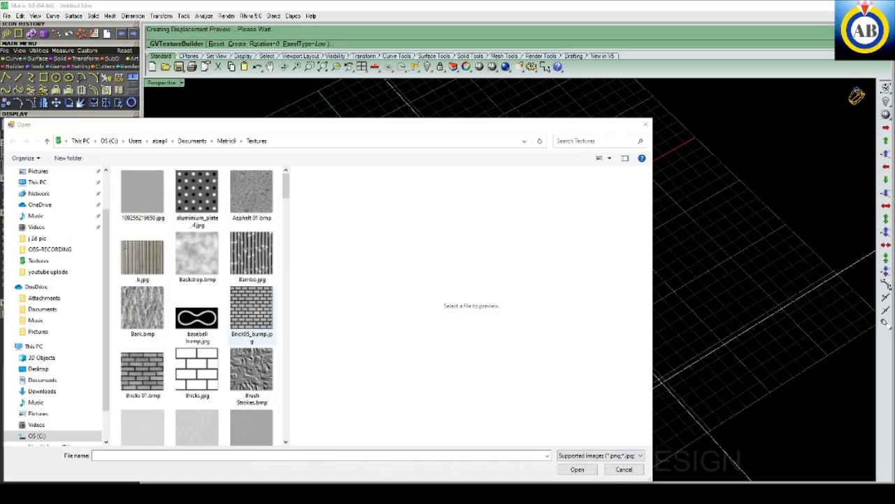
pyautogui.scroll(-2, 252, 308)
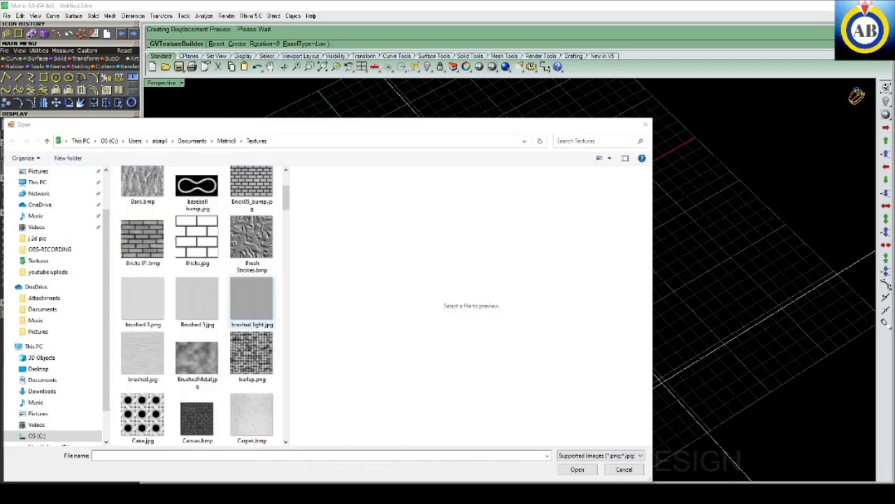
pyautogui.scroll(-3, 252, 300)
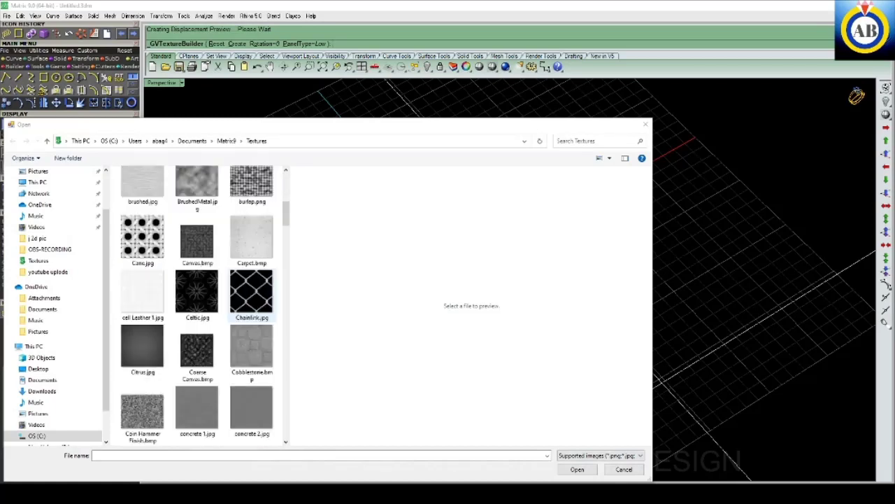
pyautogui.scroll(-3, 252, 294)
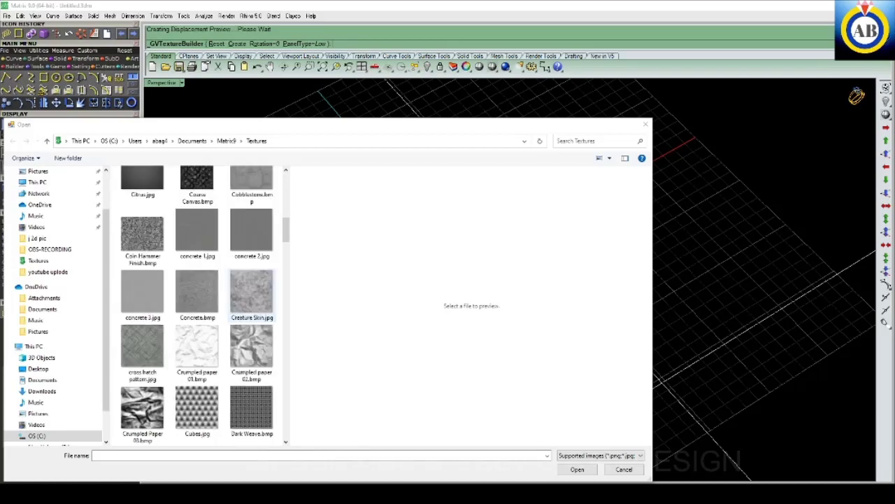
pyautogui.scroll(-3, 252, 294)
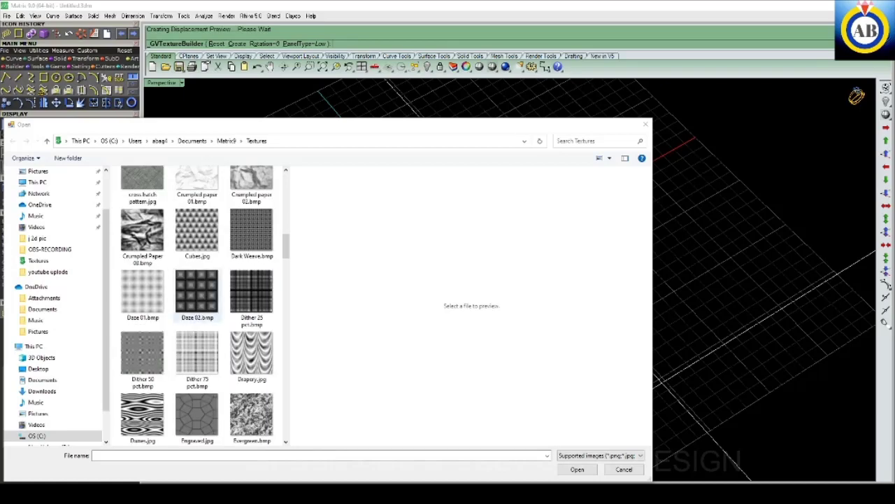
pyautogui.scroll(-3, 197, 301)
pyautogui.scroll(-3, 197, 301)
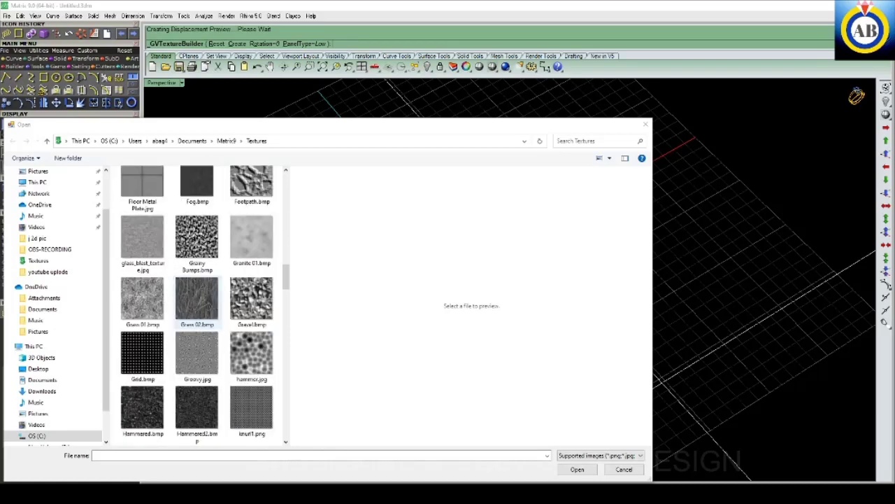
pyautogui.scroll(-3, 197, 301)
pyautogui.scroll(-3, 196, 301)
pyautogui.scroll(-3, 196, 304)
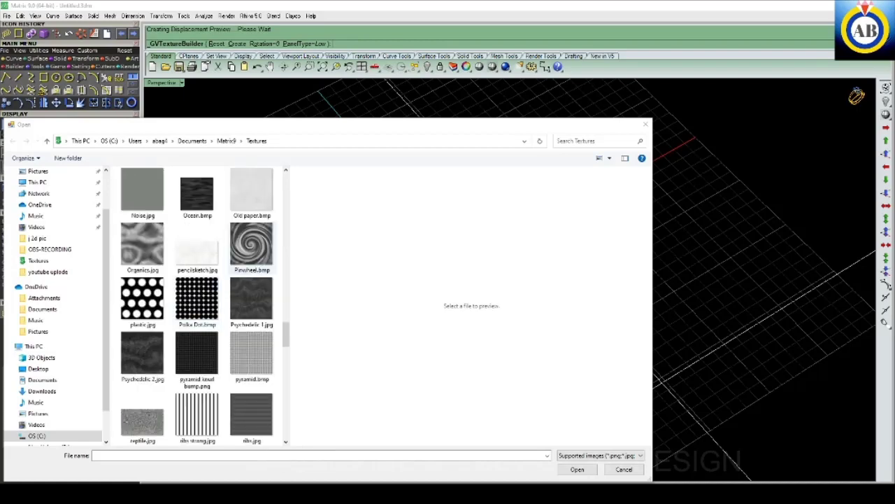
pyautogui.click(251, 245)
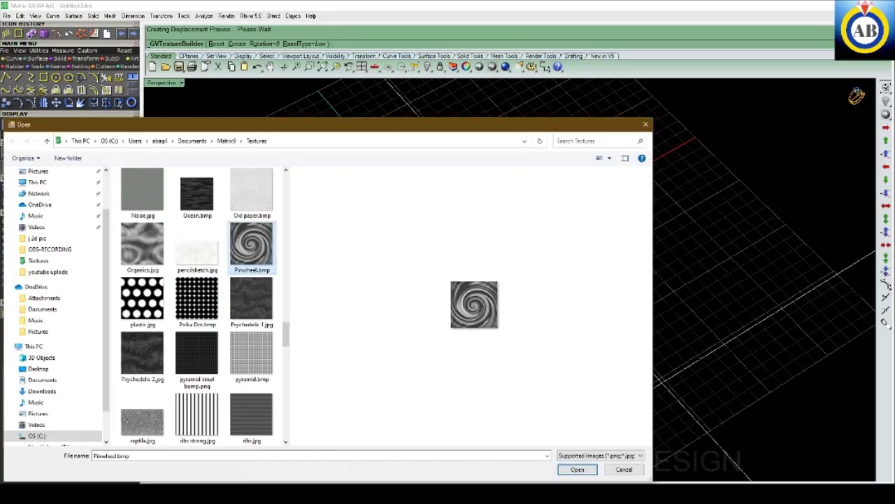
# Load Pinwheel.bmp as the slab's displacement and preview it at High quality.
pyautogui.click(656, 475)
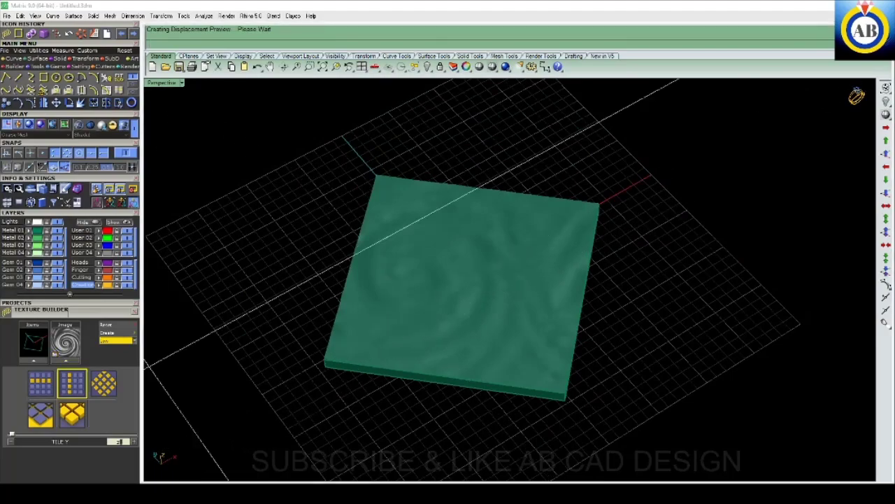
pyautogui.click(108, 366)
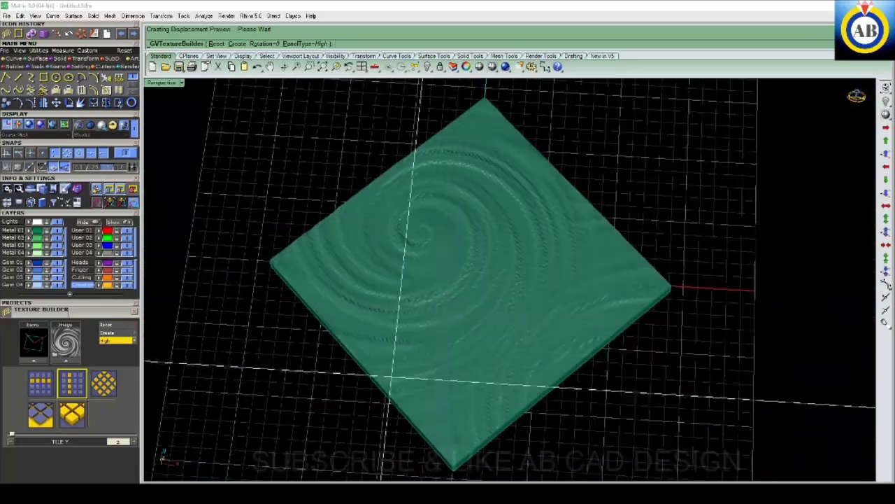
# Tile the swirl 2x2, then raise vertical repeats and set Tile X to 10.
pyautogui.click(40, 383)
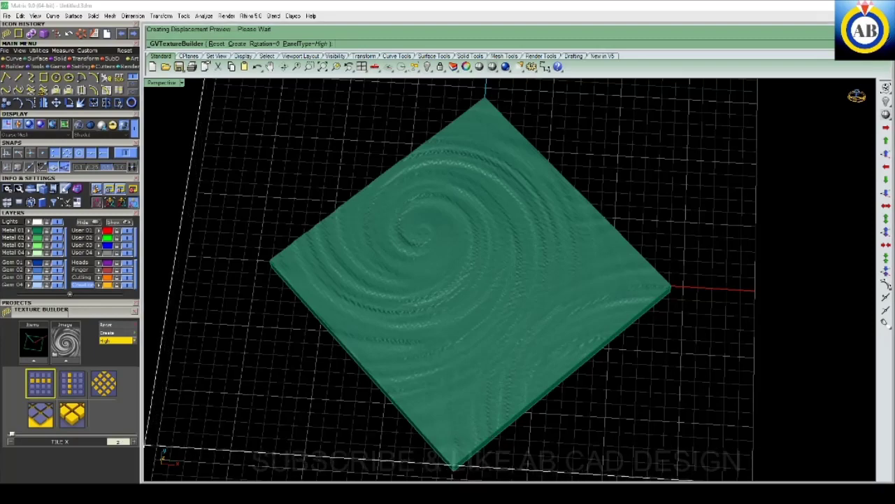
pyautogui.moveTo(11, 435); pyautogui.dragTo(19, 436)
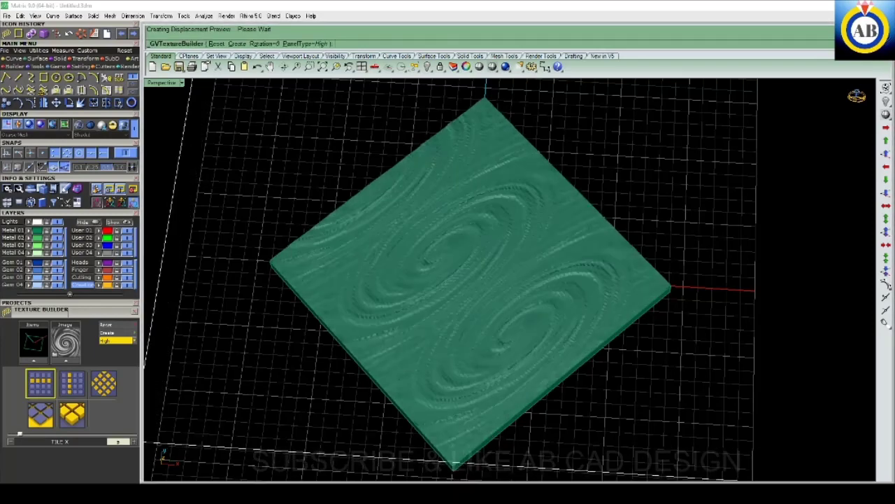
pyautogui.click(72, 383)
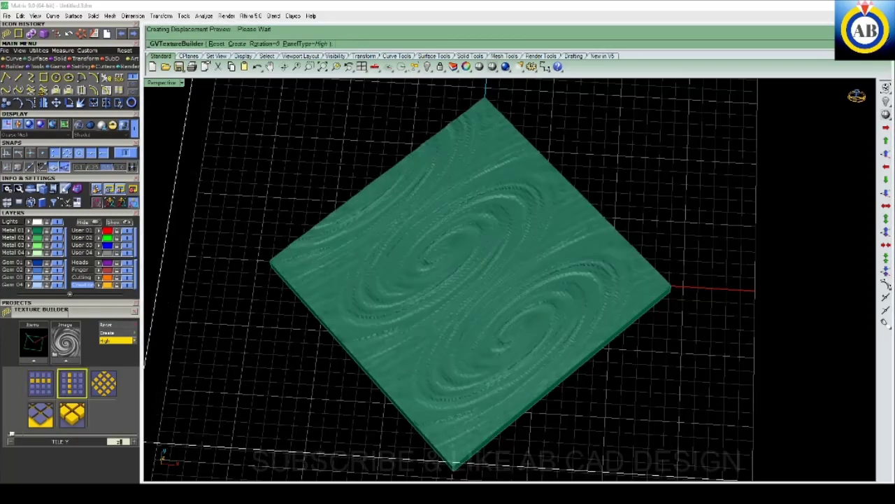
pyautogui.write('2')
pyautogui.moveTo(10, 435); pyautogui.dragTo(19, 435)
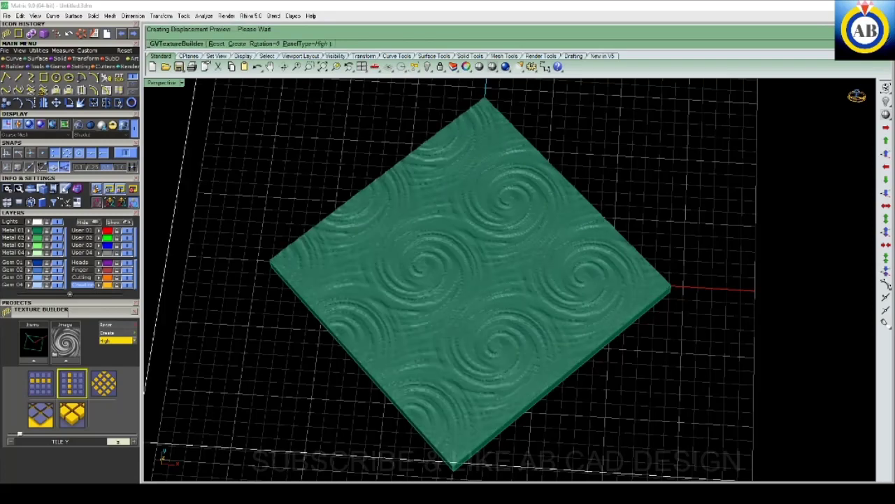
pyautogui.moveTo(22, 435); pyautogui.dragTo(32, 436)
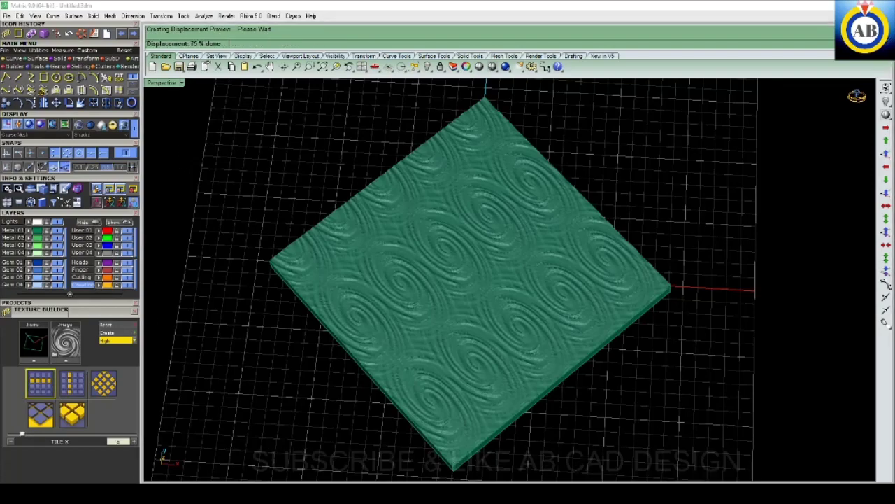
pyautogui.moveTo(20, 435); pyautogui.dragTo(32, 434)
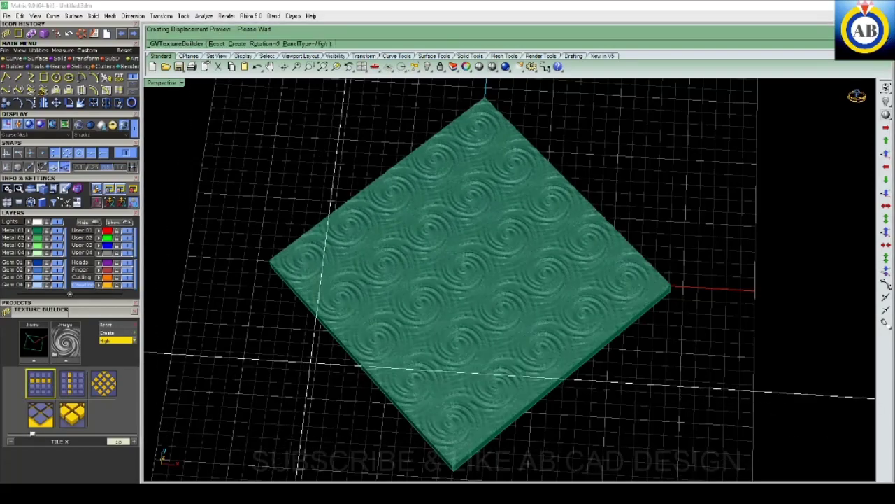